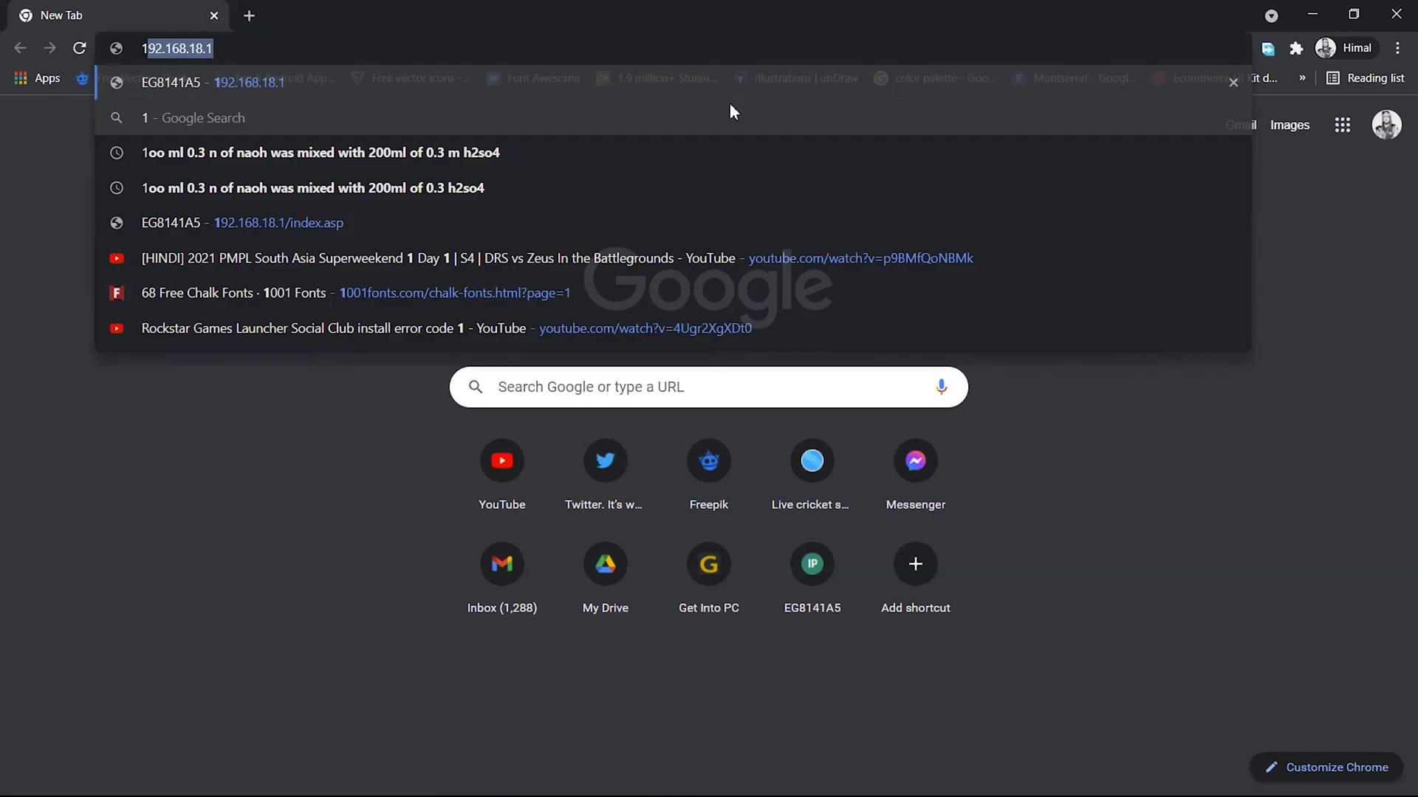
type("92.")
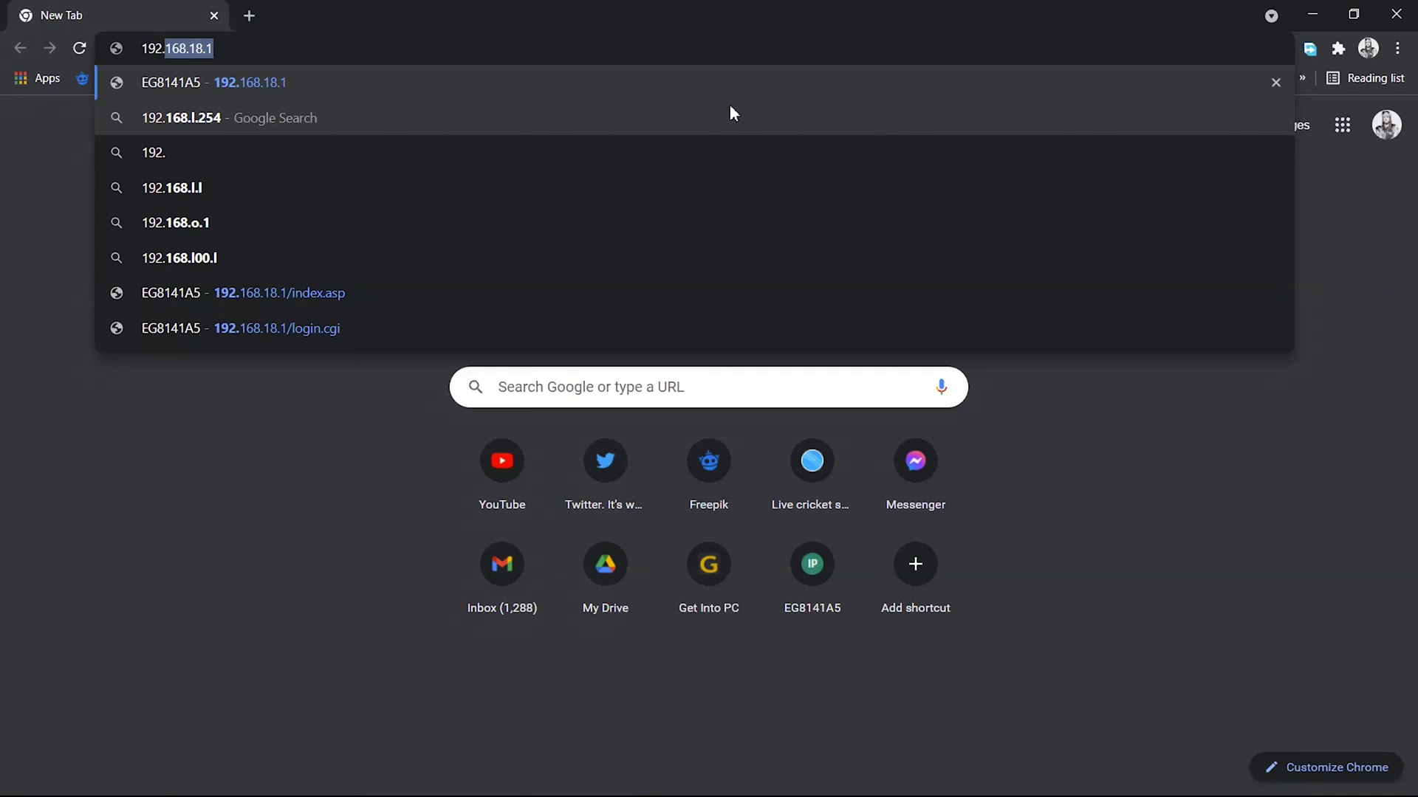
type("16")
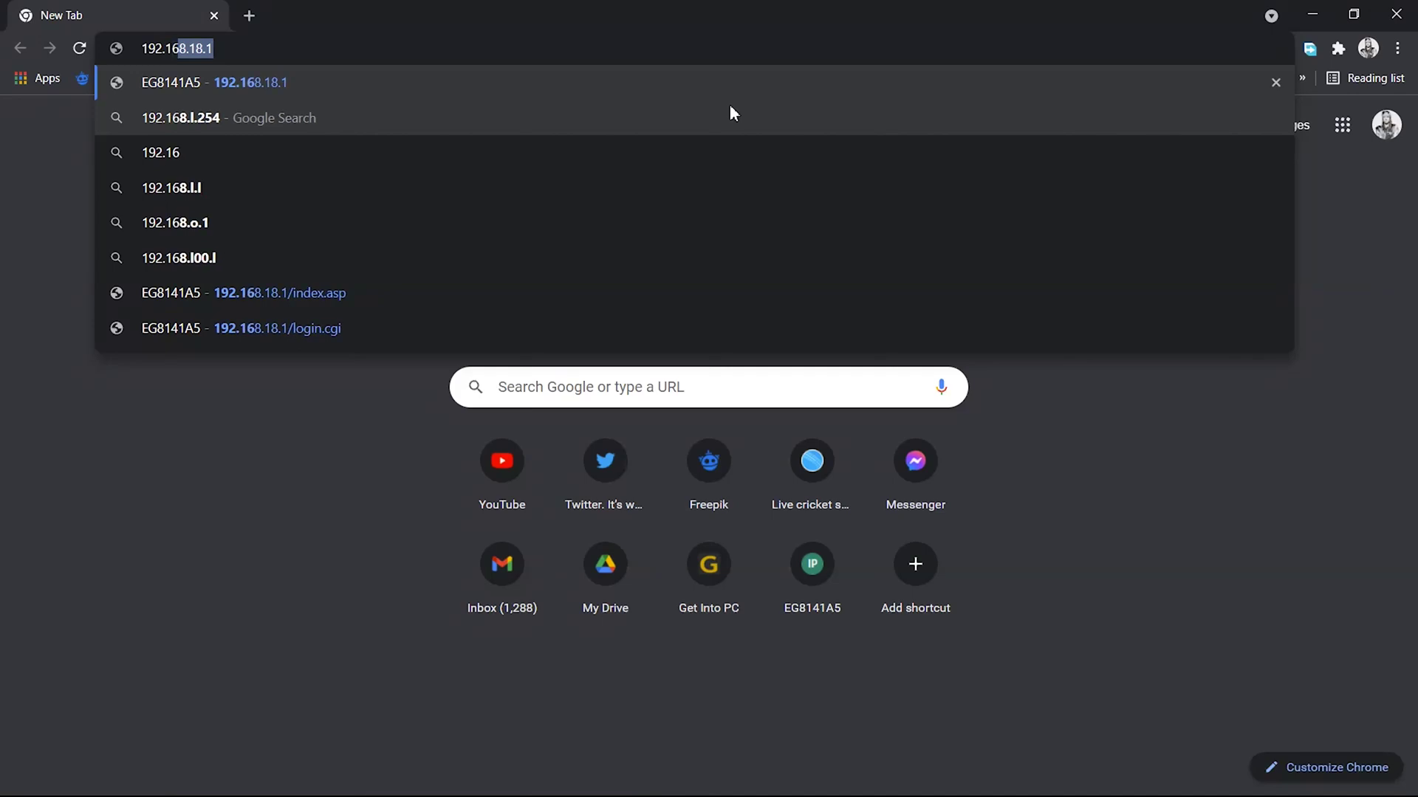
type("8.1")
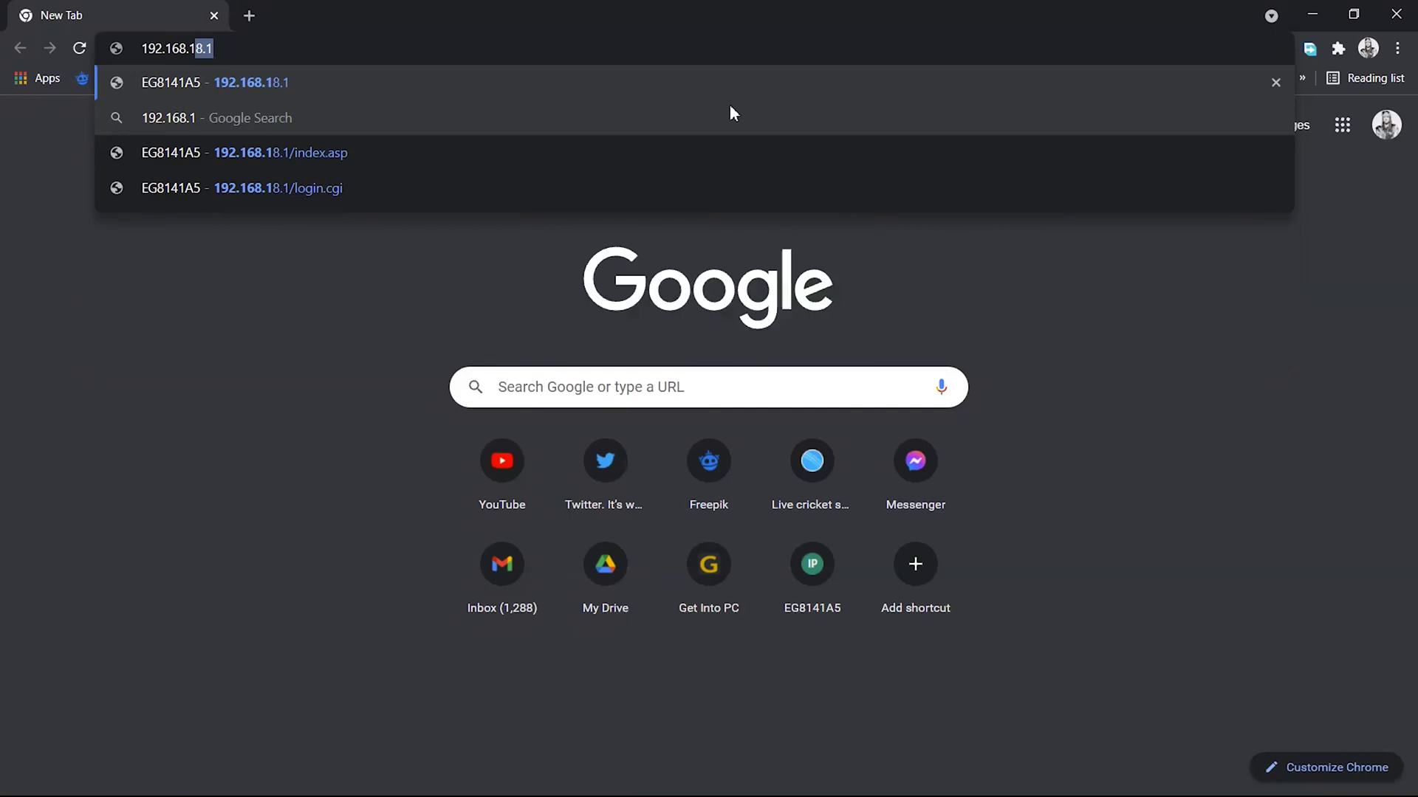
type("8.")
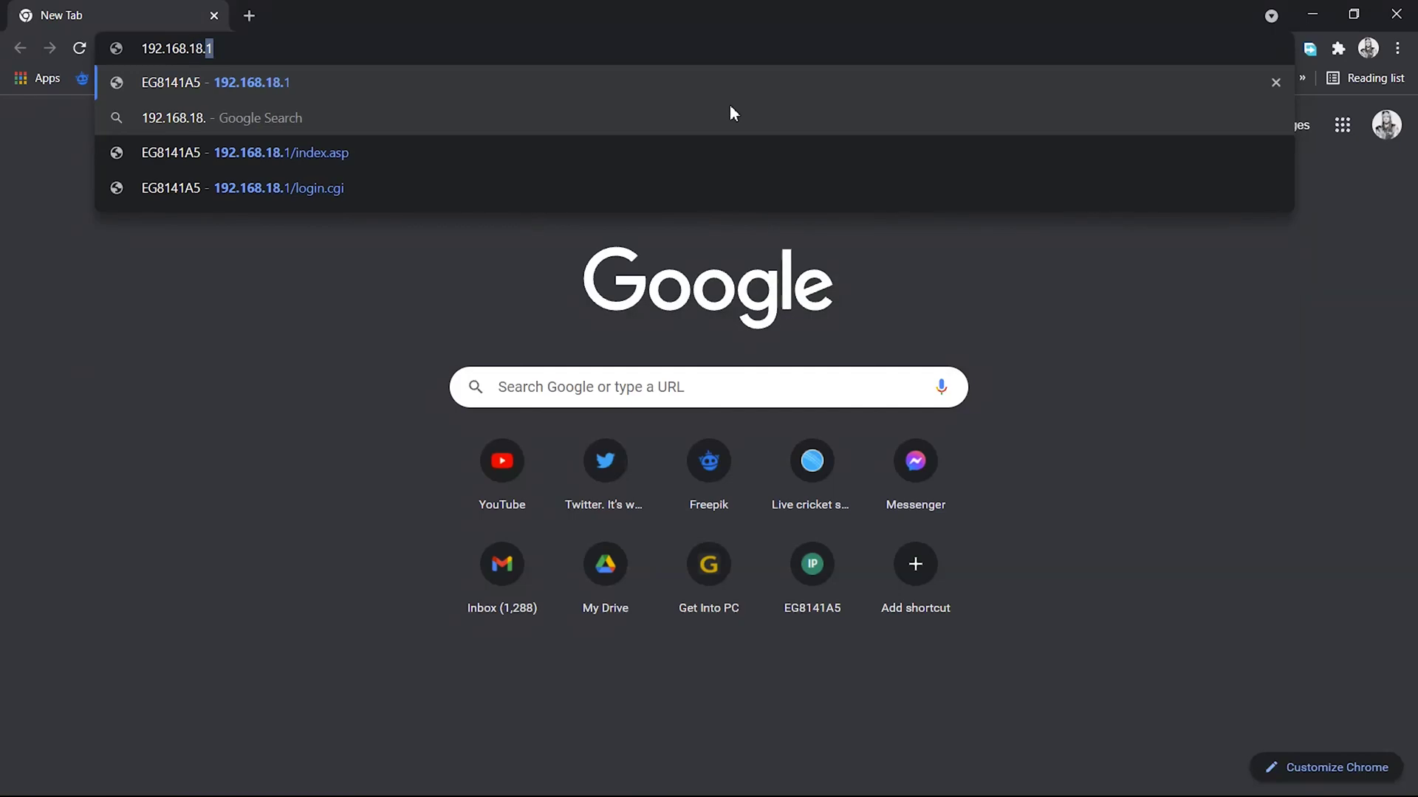
type("1")
Load the router's login page at 192.168.18.1 in Chrome.
key("Return")
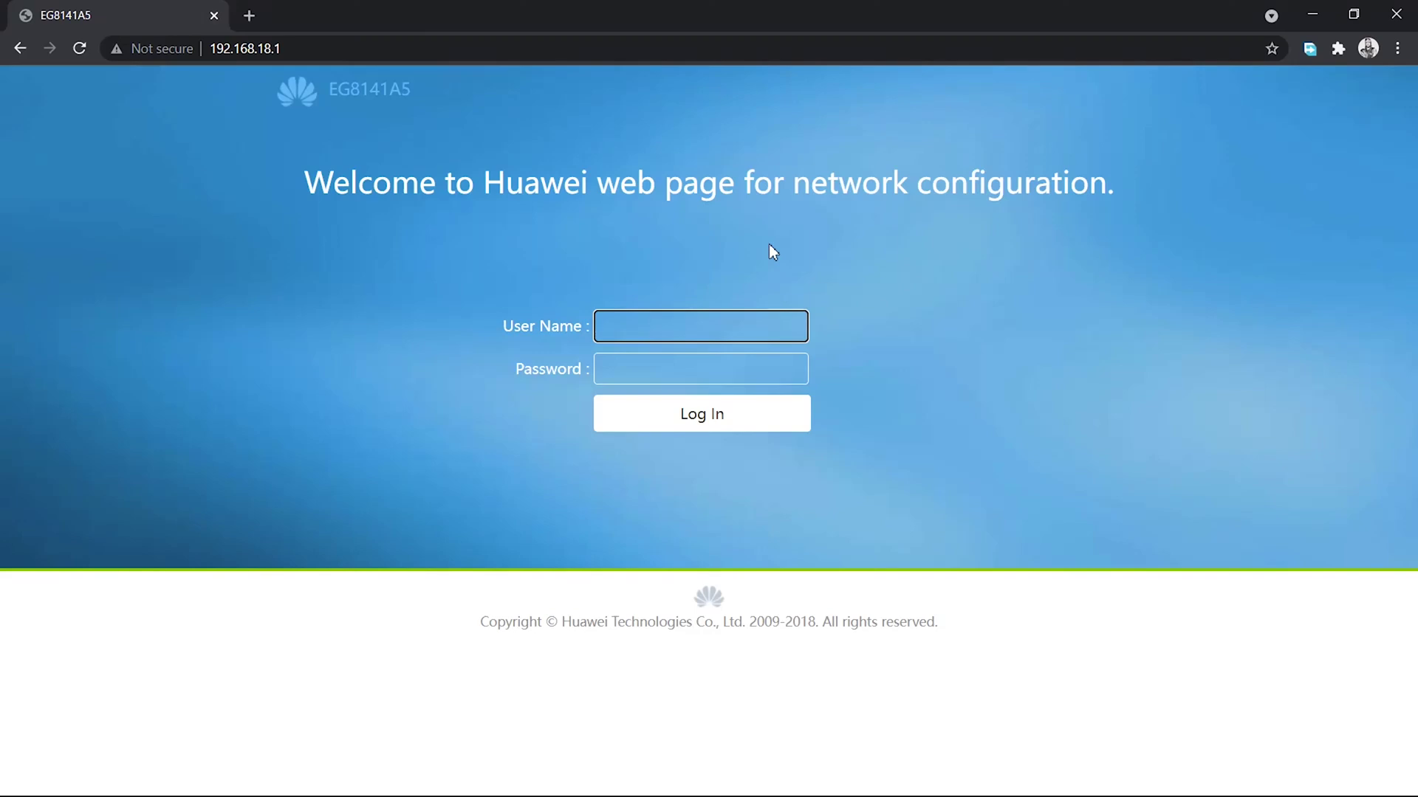
type("Ep")
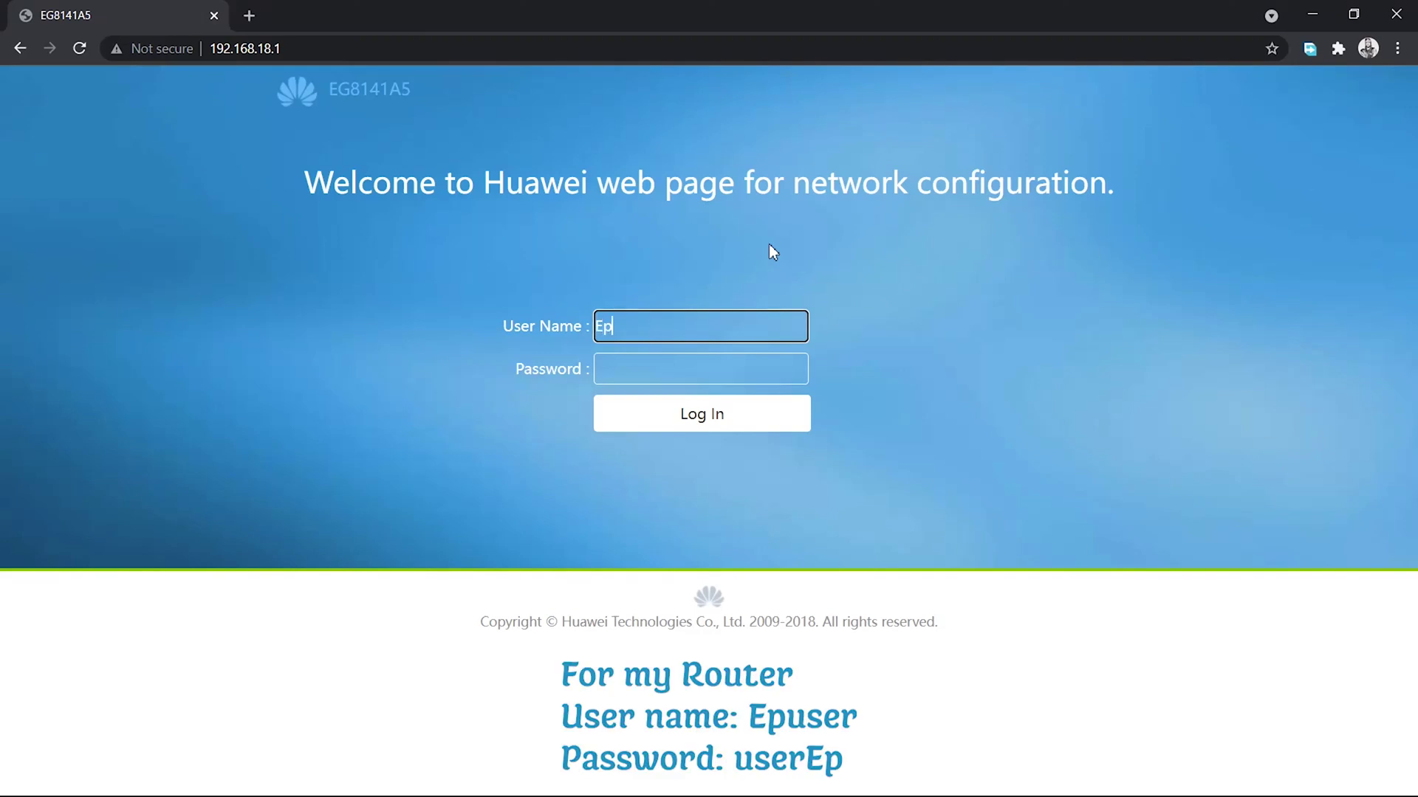
type("user")
Begin entering the password for the Epuser login.
left_click(699, 365)
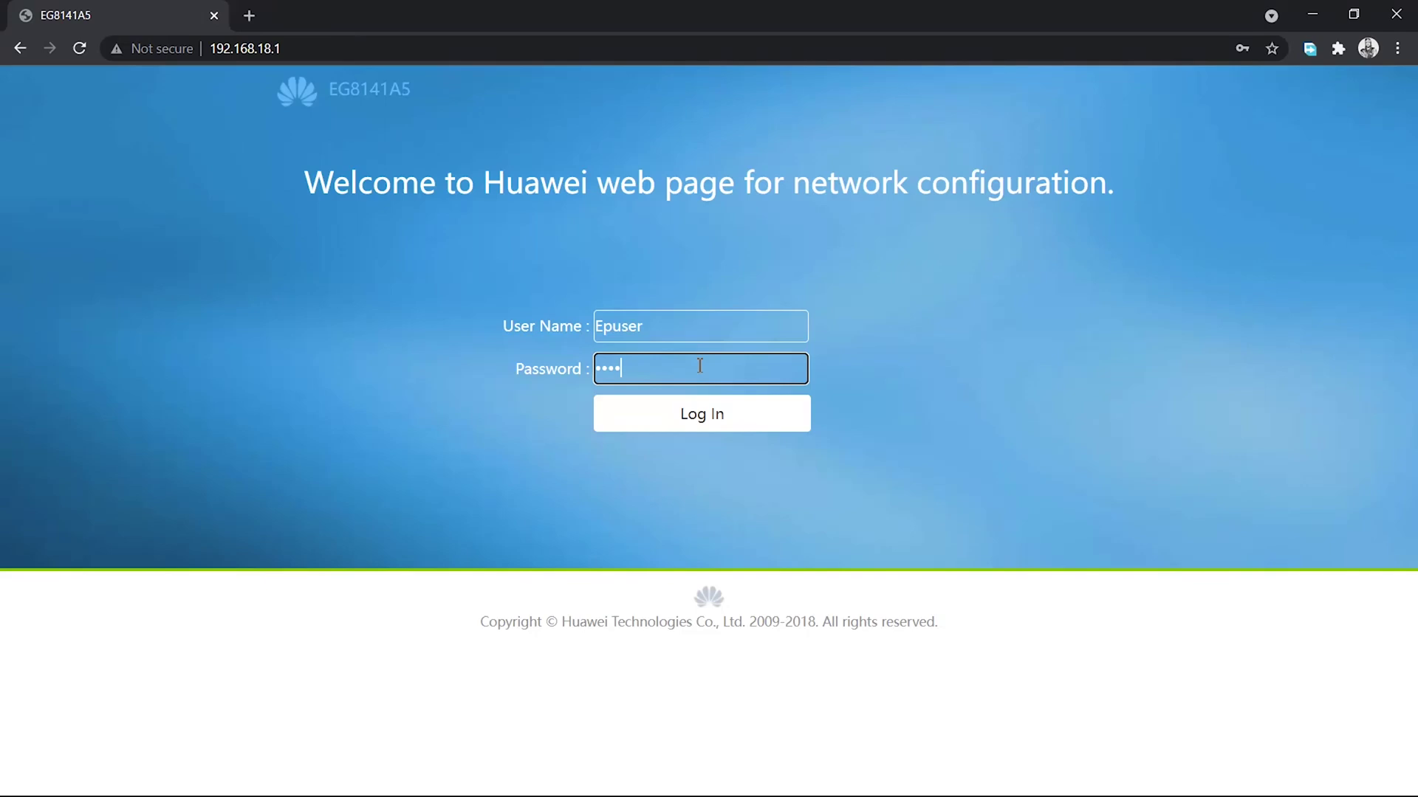
Log in as Epuser and go to Advanced > WLAN for the Himal_Fibernet settings.
left_click(745, 412)
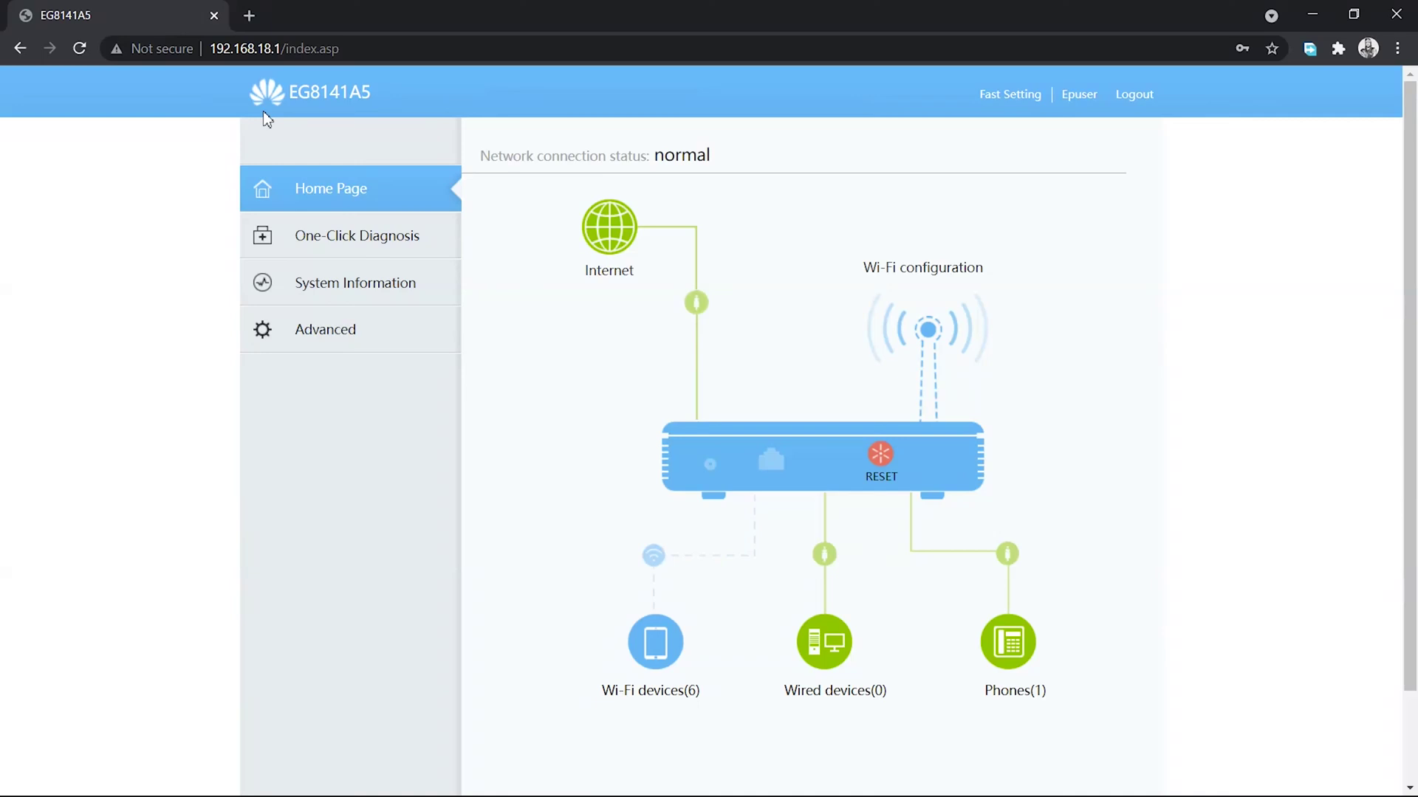
left_click(369, 328)
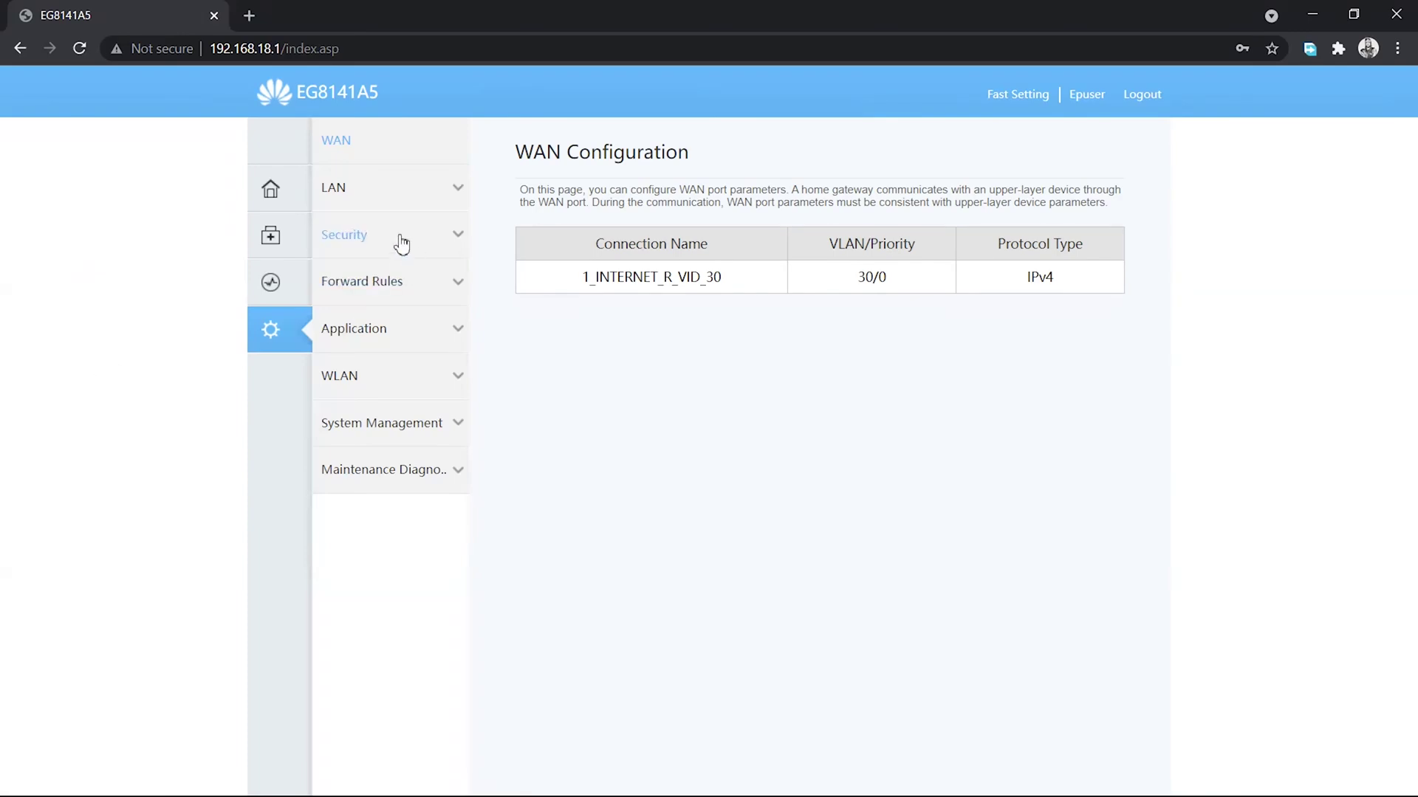
left_click(397, 387)
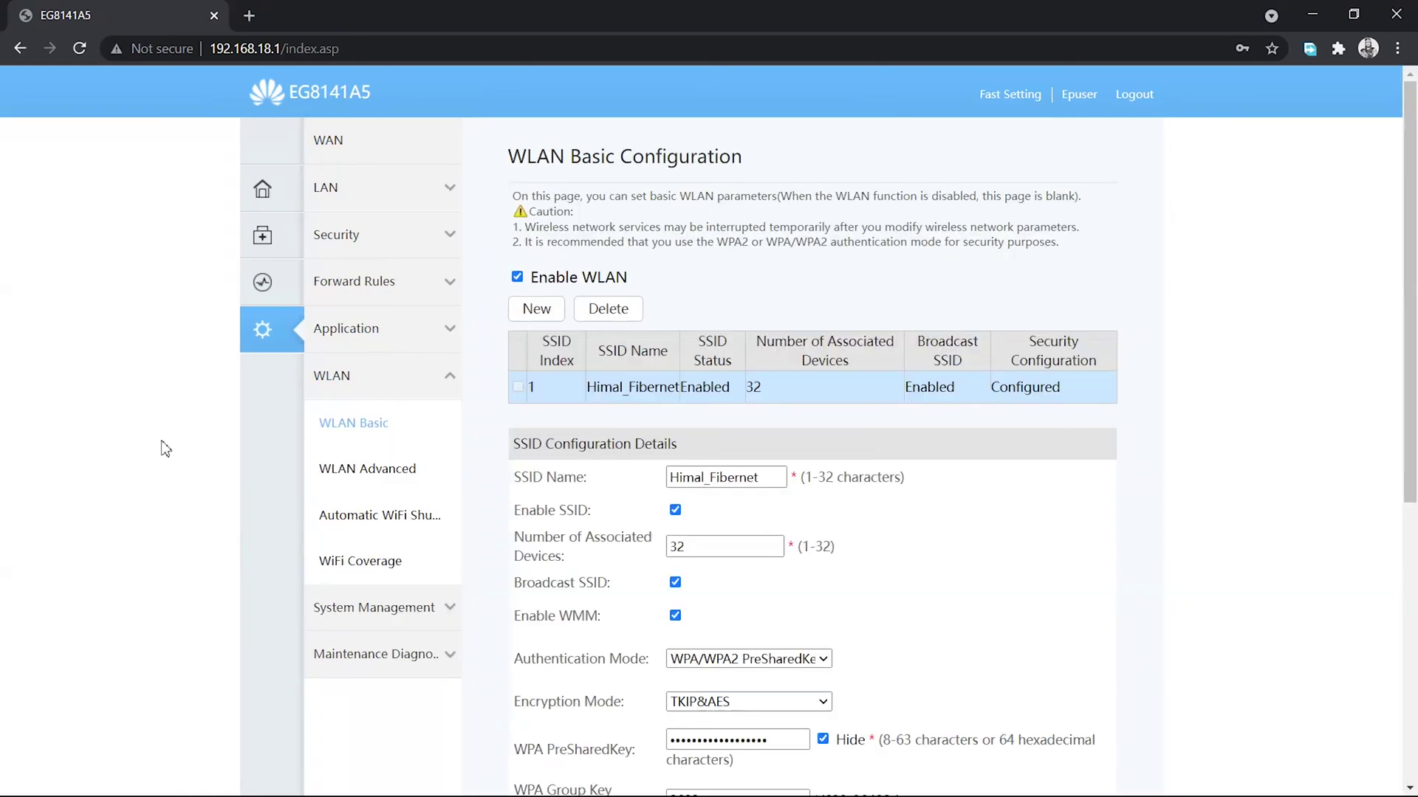
scroll(842, 420, "down", 3)
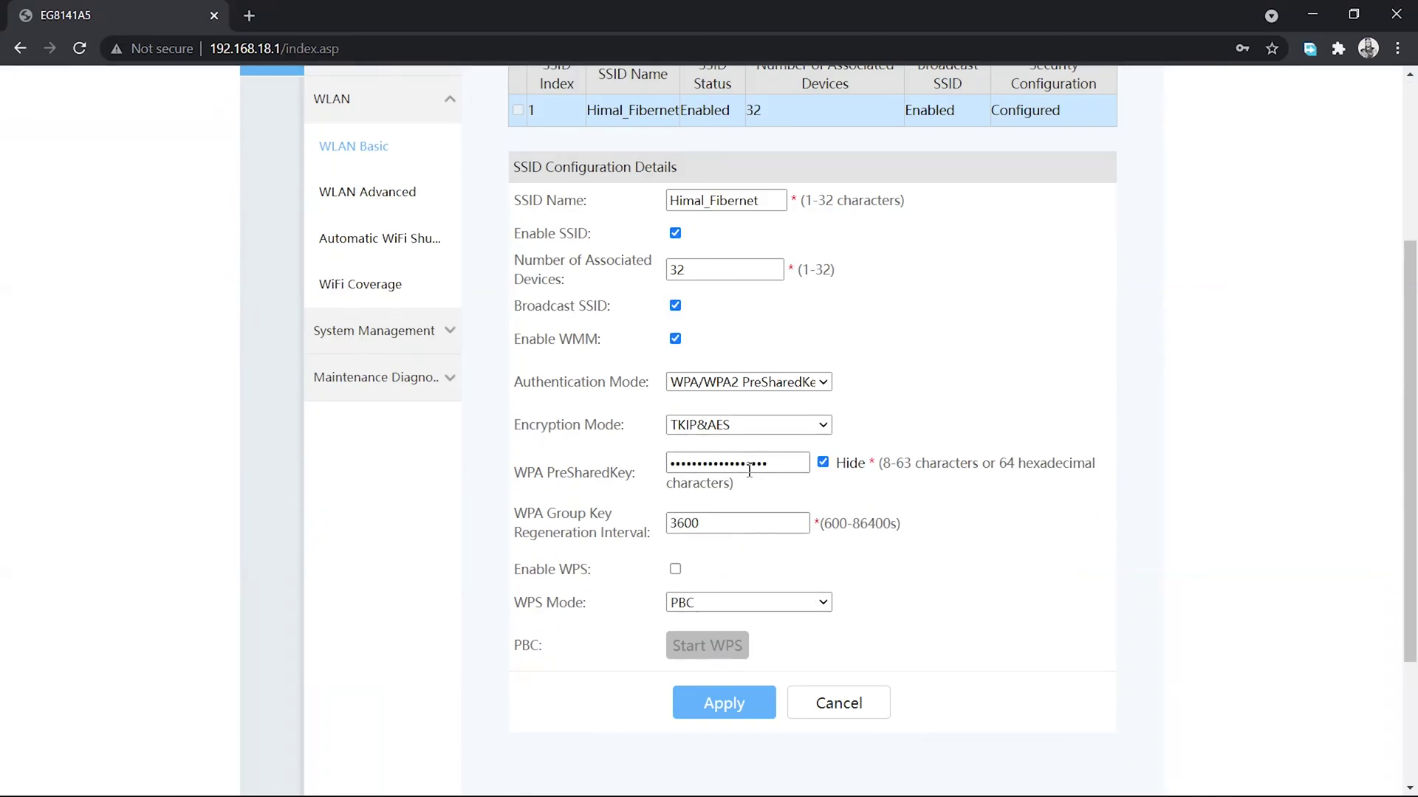
Replace the Himal_Fibernet WPA pre-shared key with a new password, apply it, and minimize Chrome.
left_click_drag(635, 477, 514, 475)
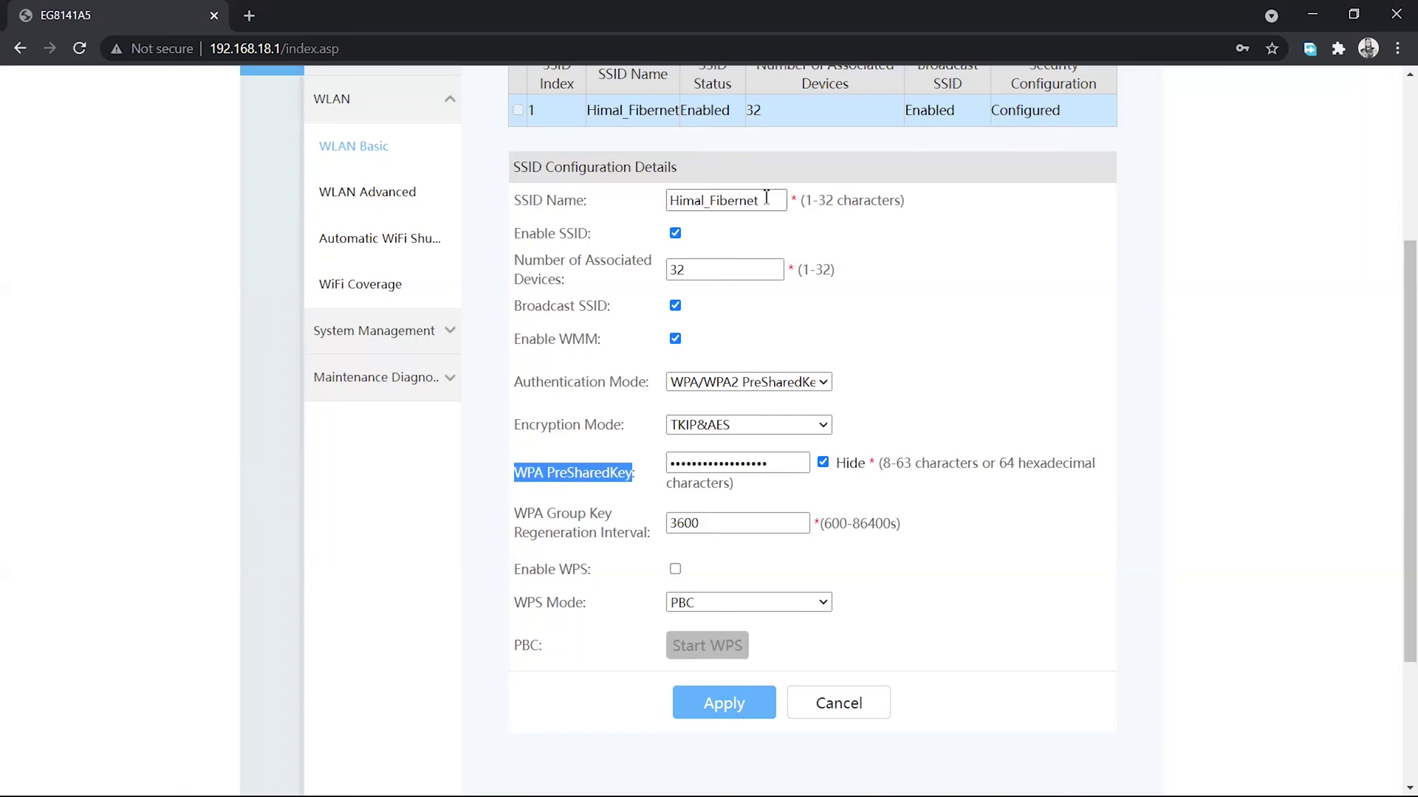
left_click_drag(765, 200, 668, 198)
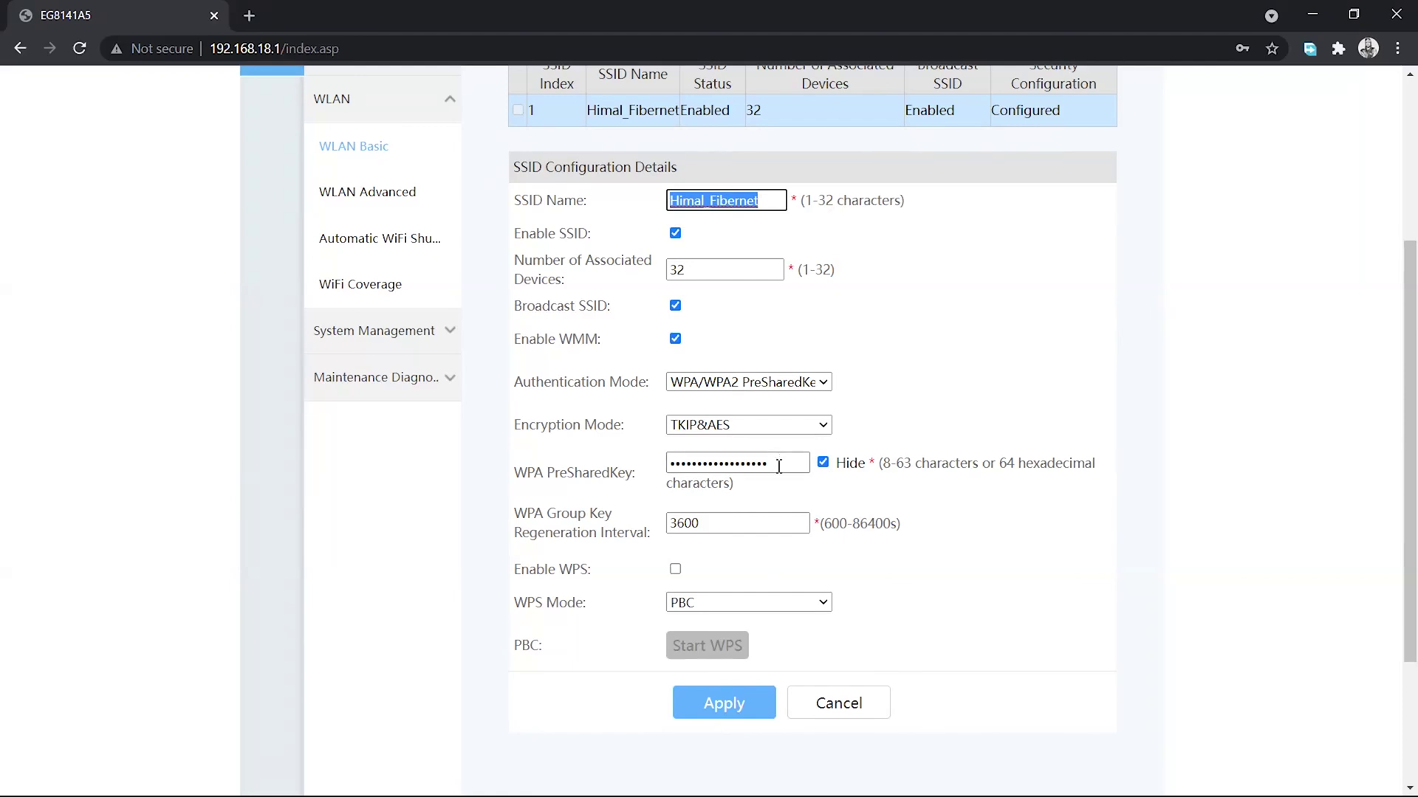
left_click_drag(778, 467, 654, 470)
key("BackSpace")
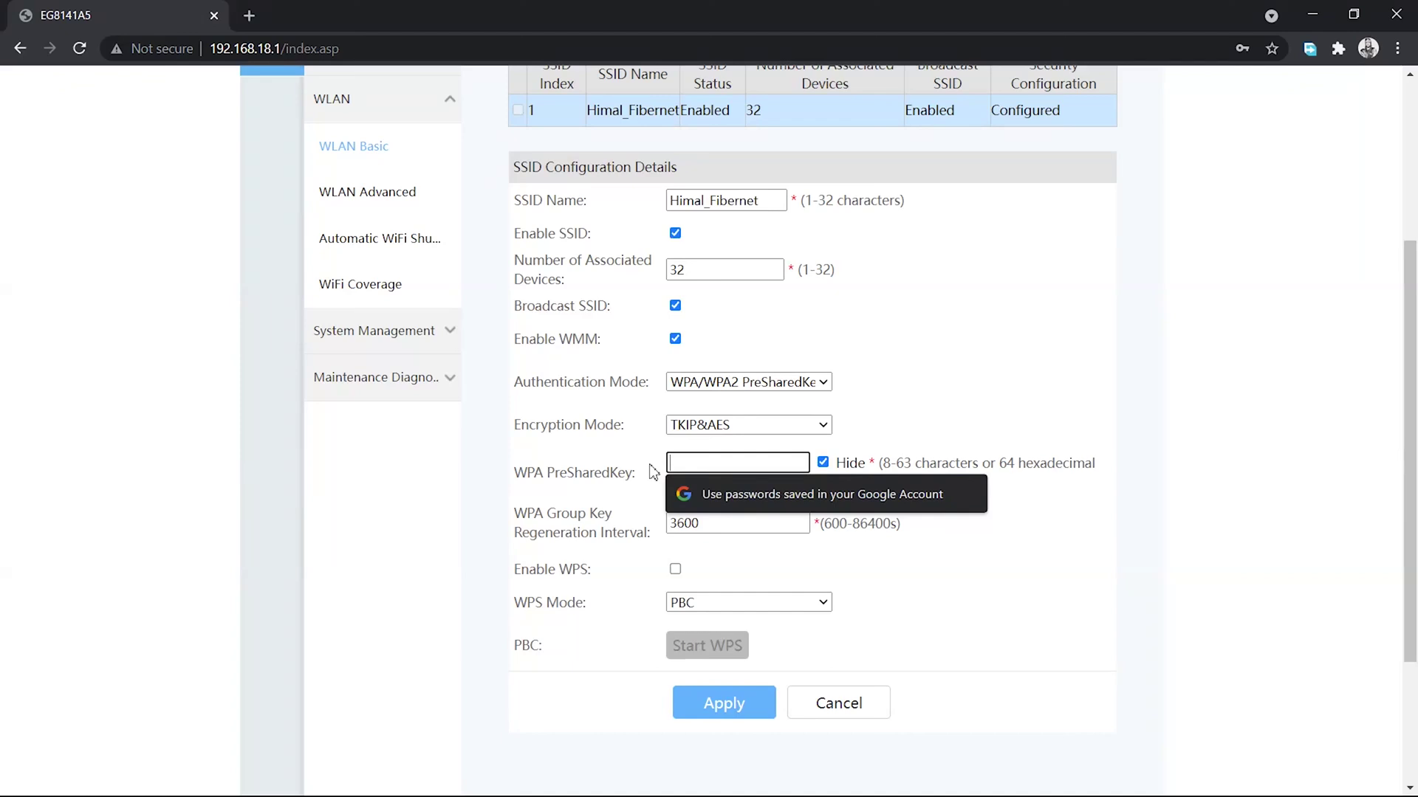
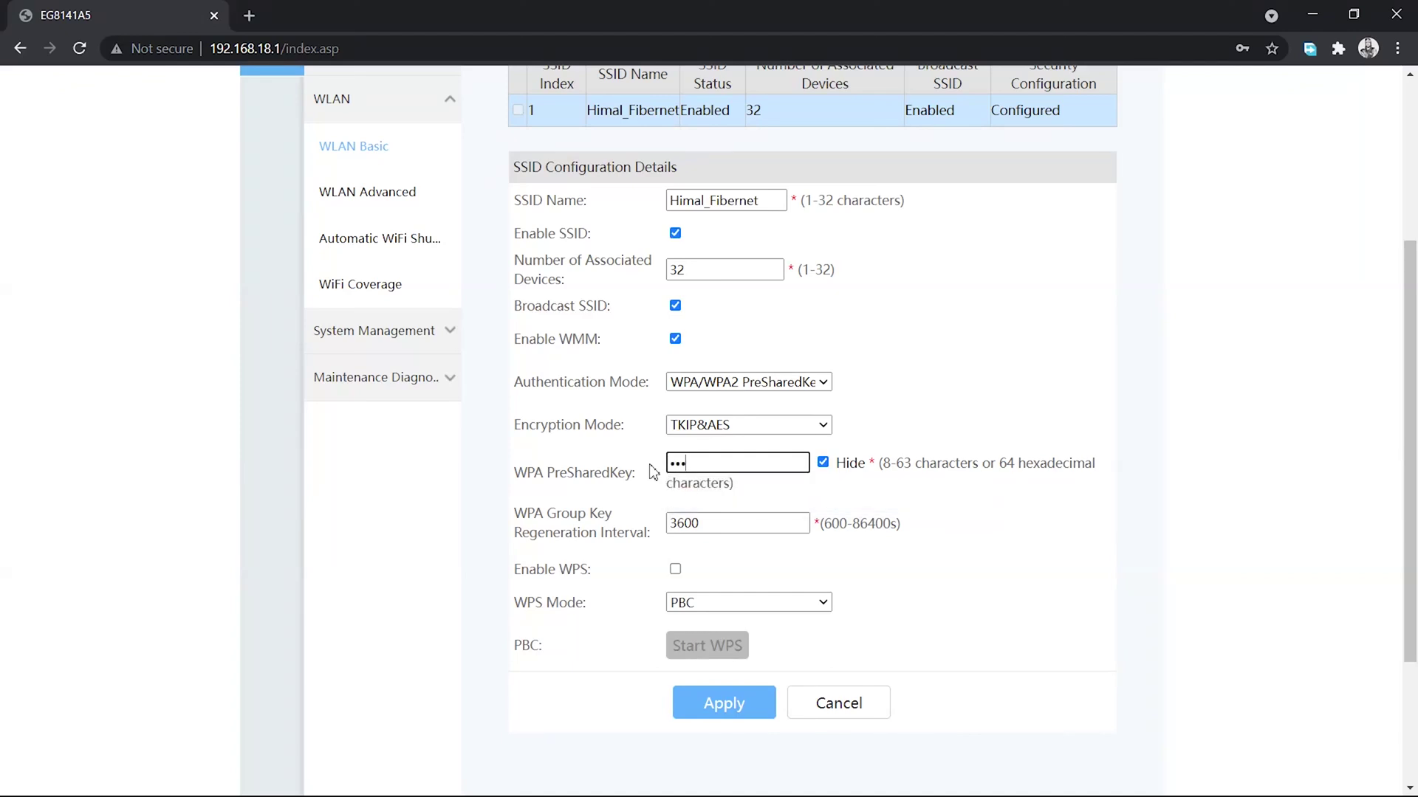
left_click(728, 706)
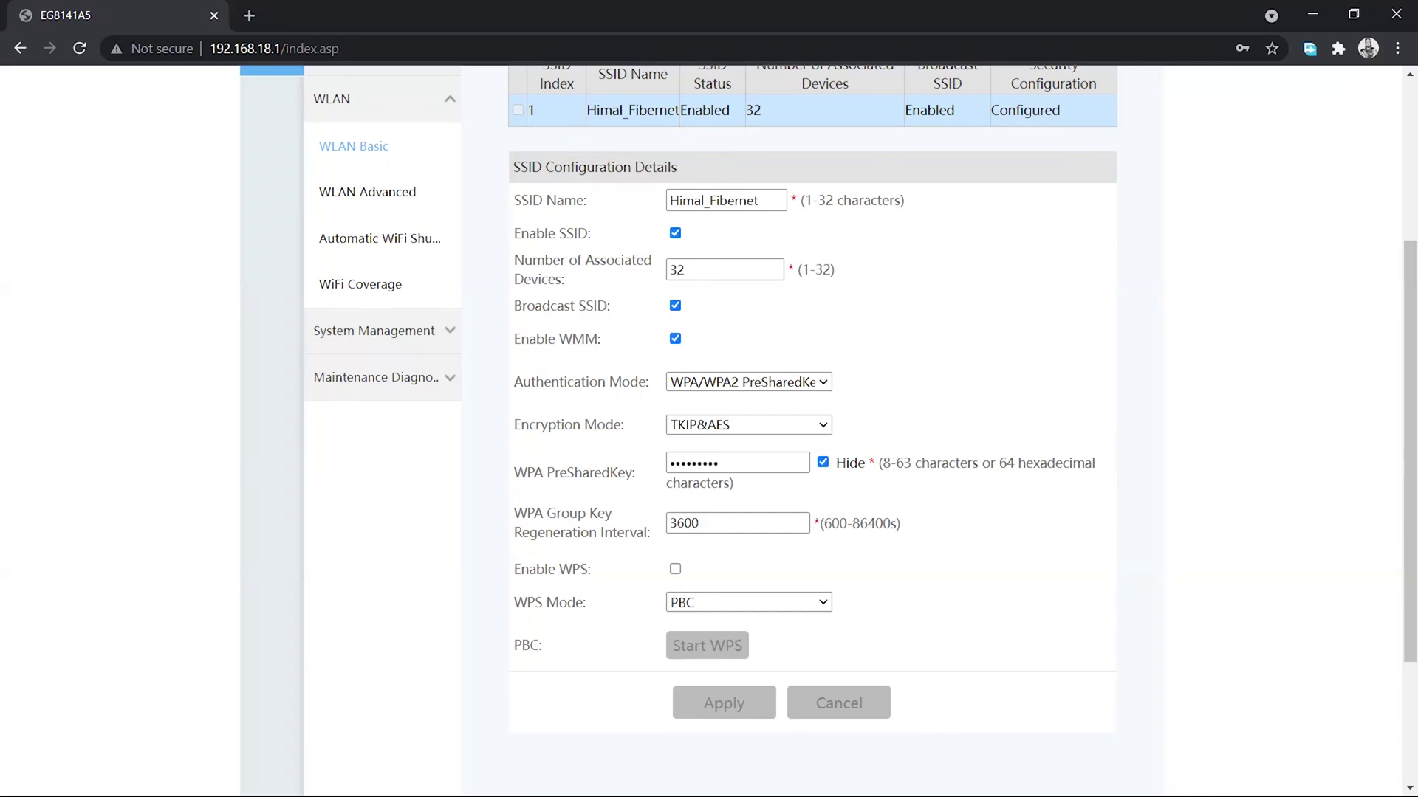
left_click(1313, 14)
Connect Windows to Himal_Fibernet with the new security key, then close the Wi-Fi flyout.
left_click(1259, 780)
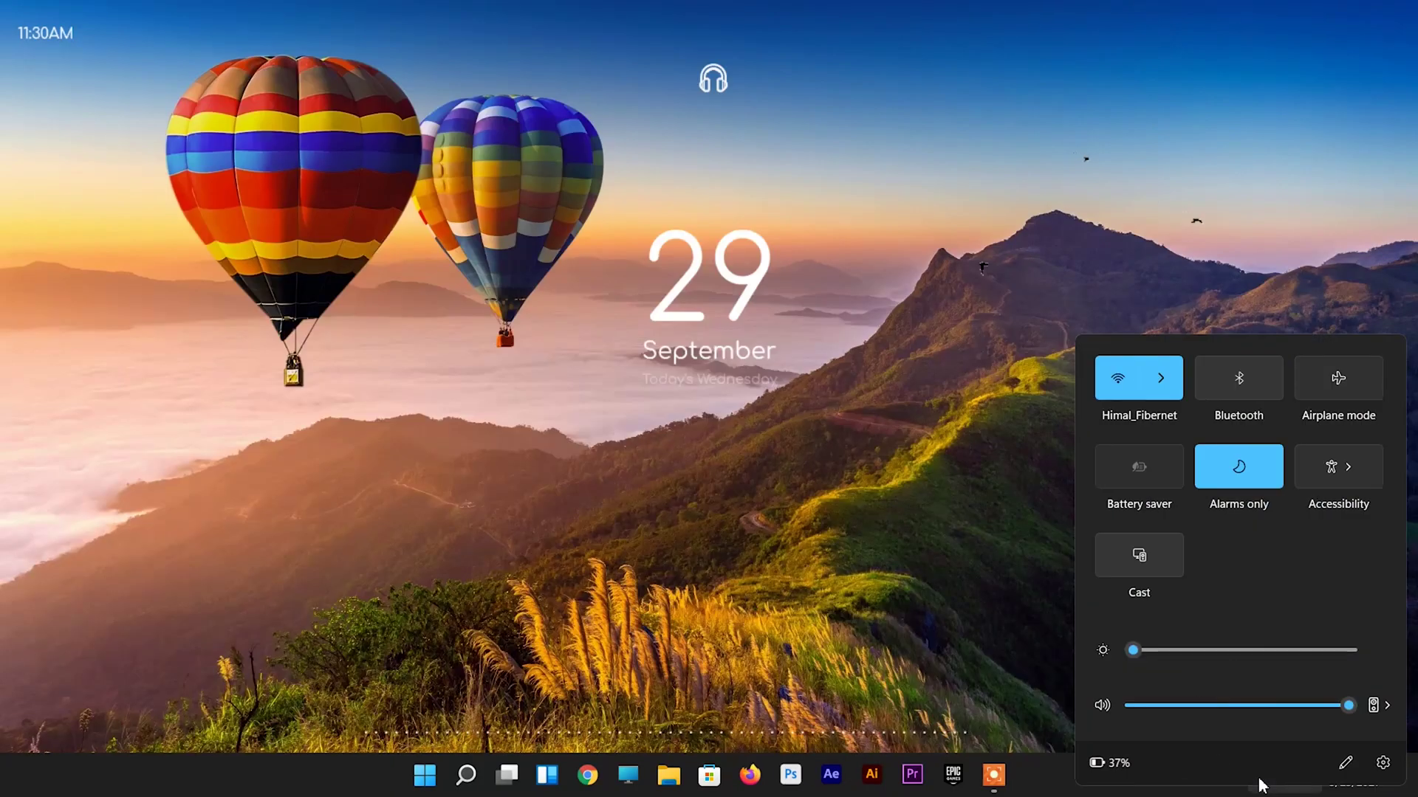
left_click(1161, 377)
left_click(1208, 404)
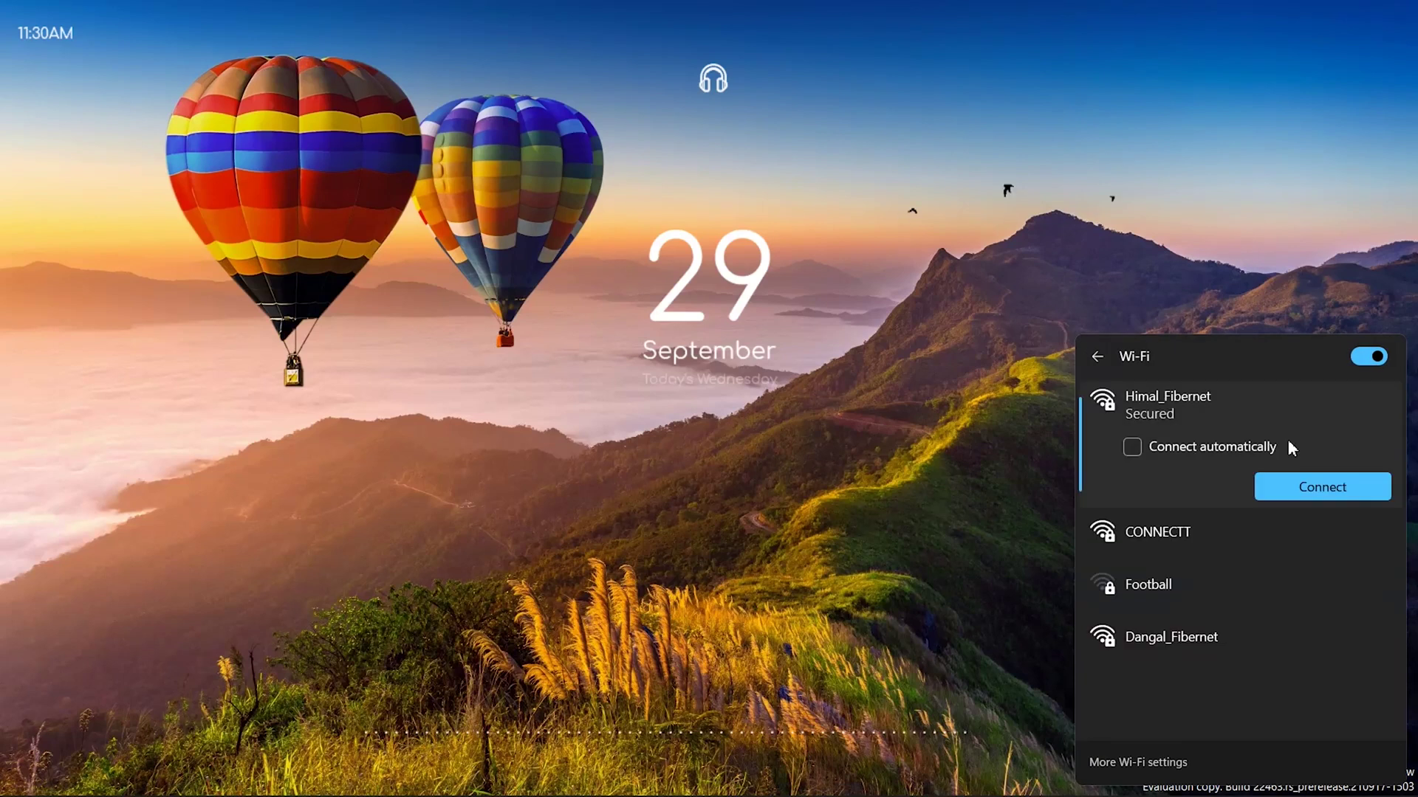
left_click(1337, 483)
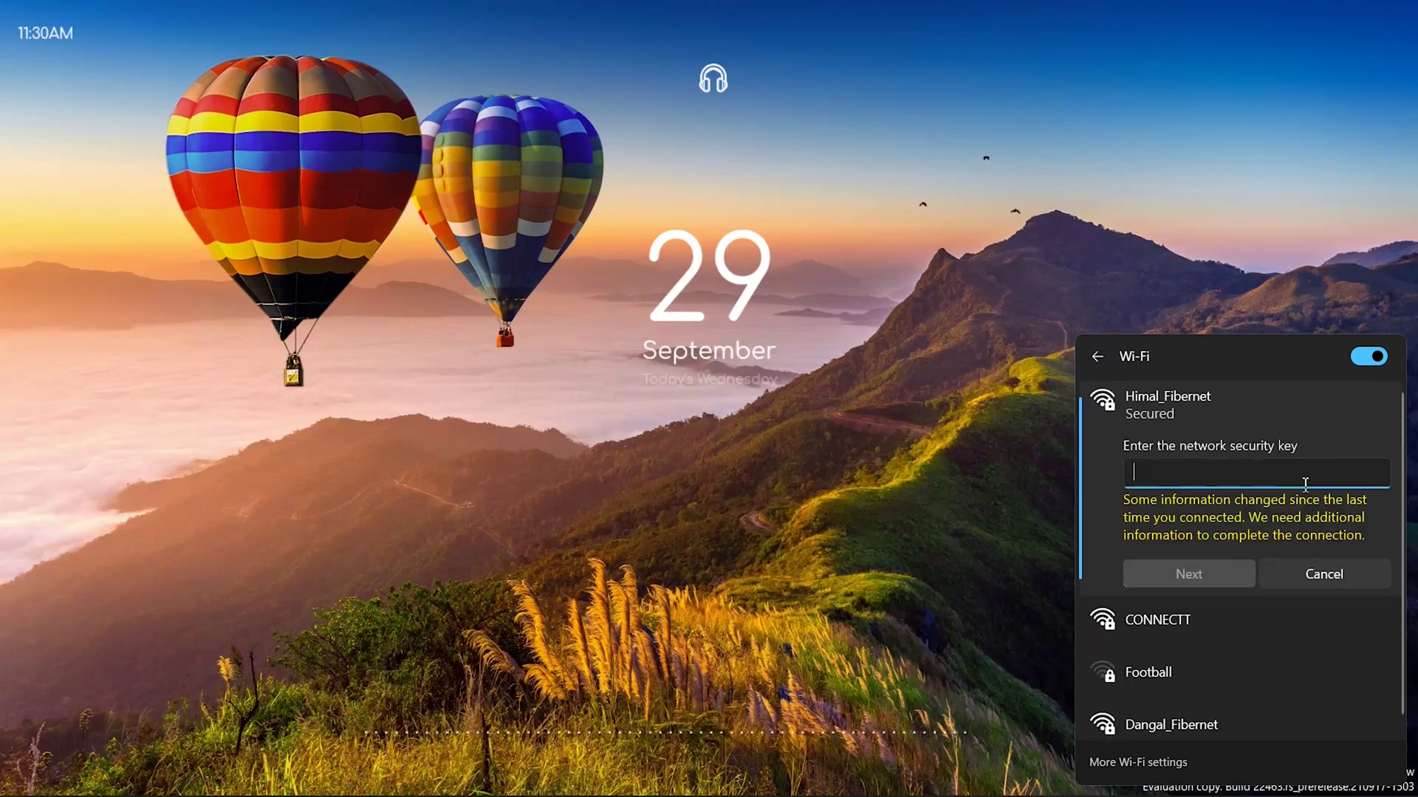
type("******")
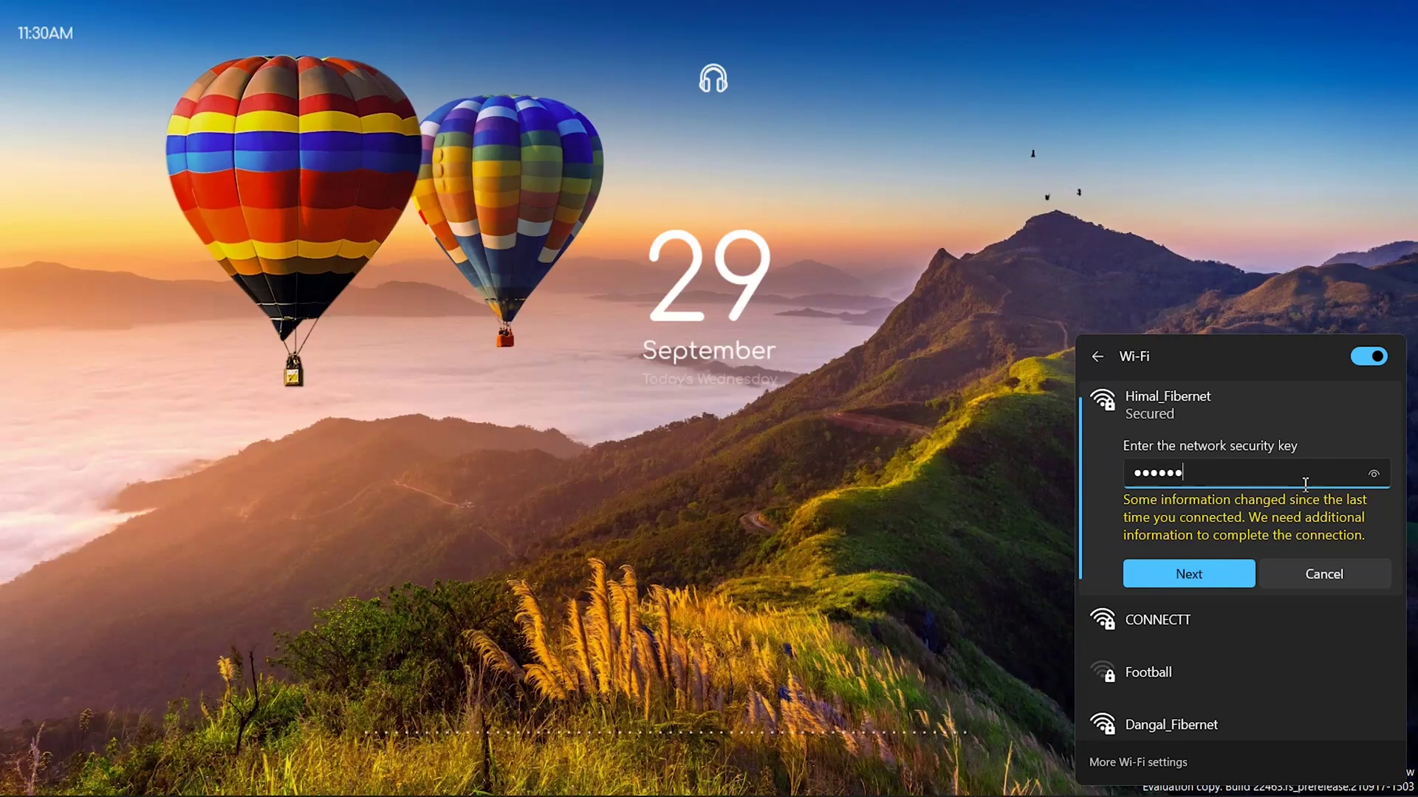
type("**")
key("Return")
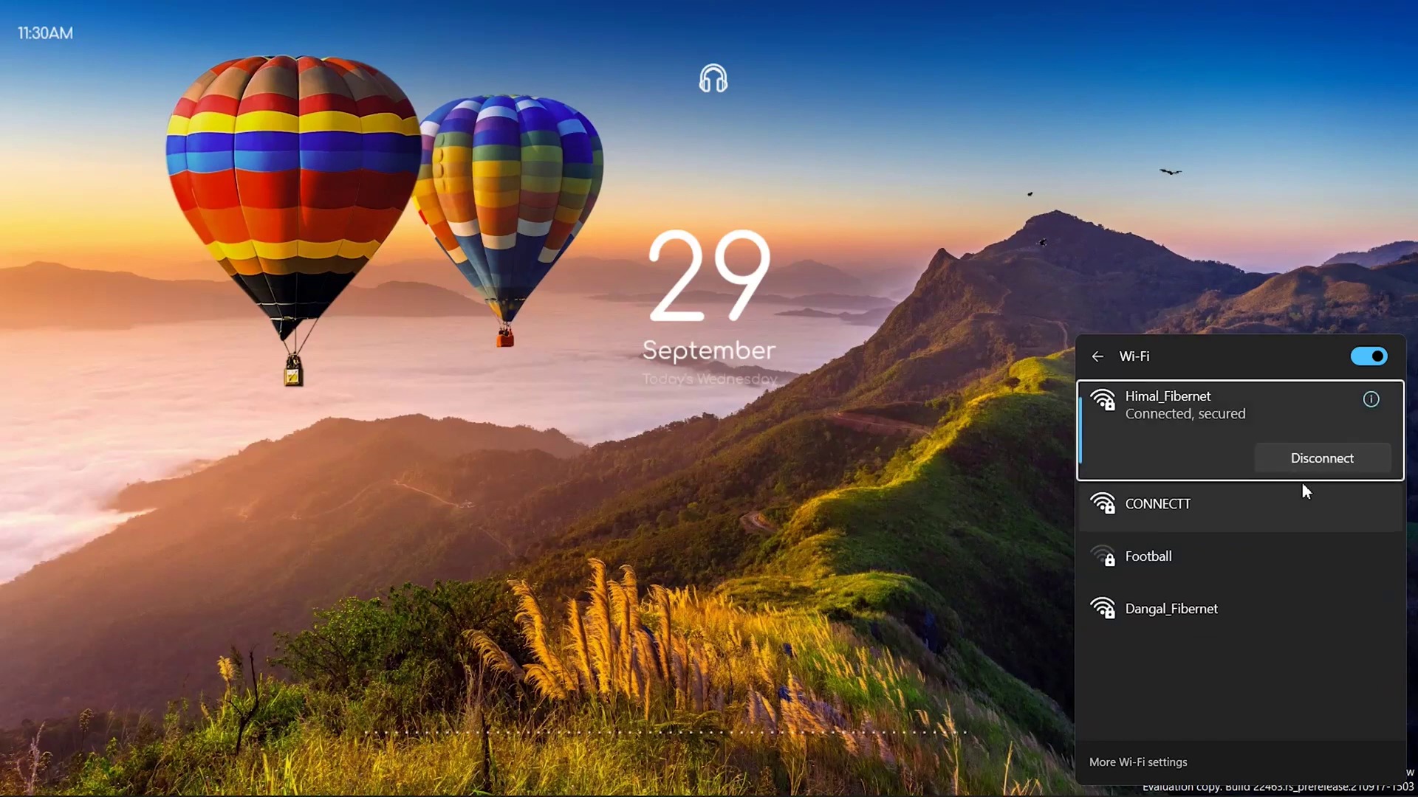
left_click(834, 622)
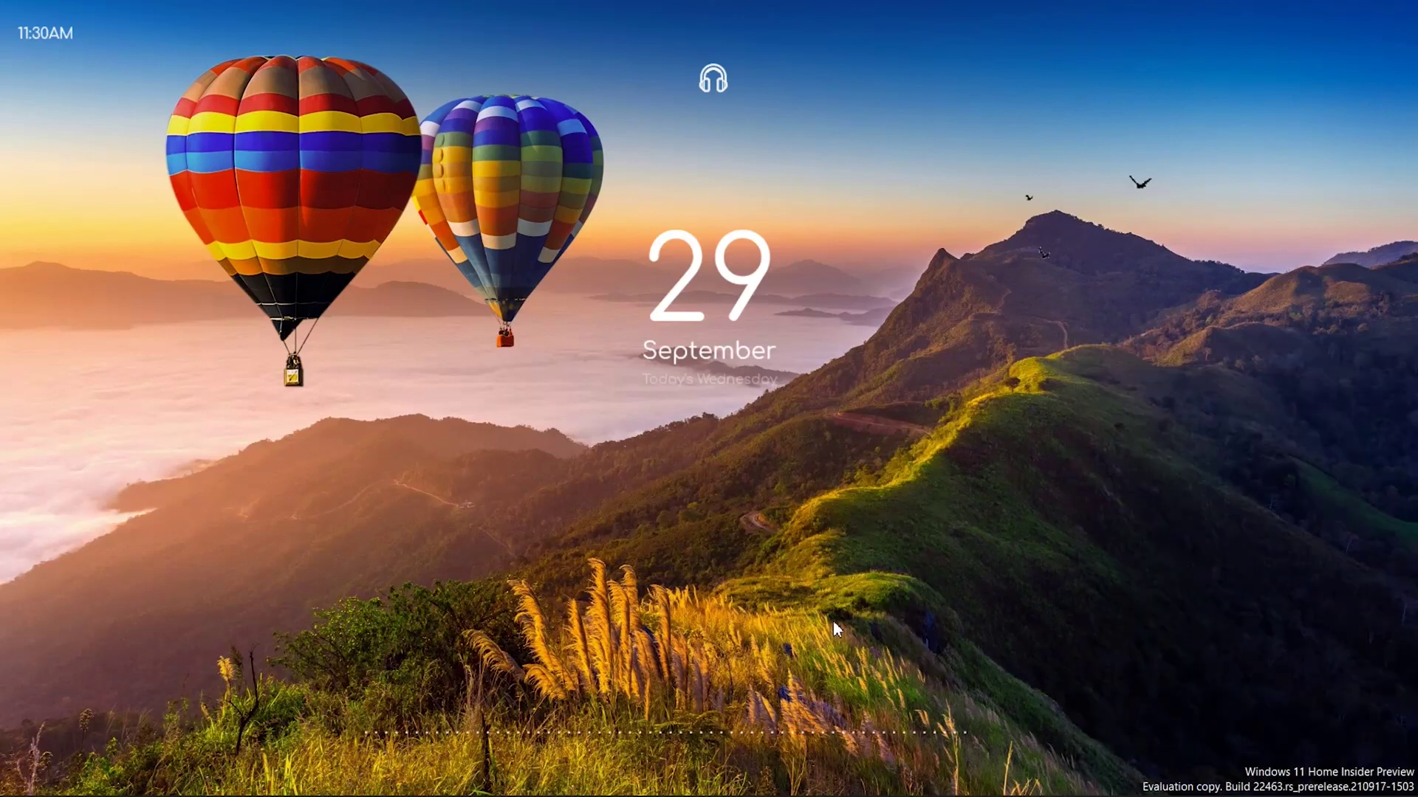